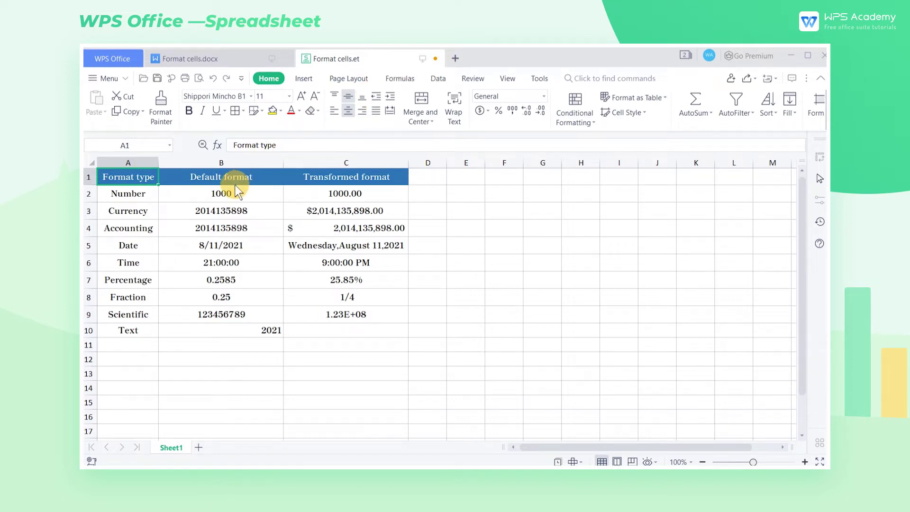
Step: Review the default values in column B's example rows and C2's target Number format
left_click(227, 198)
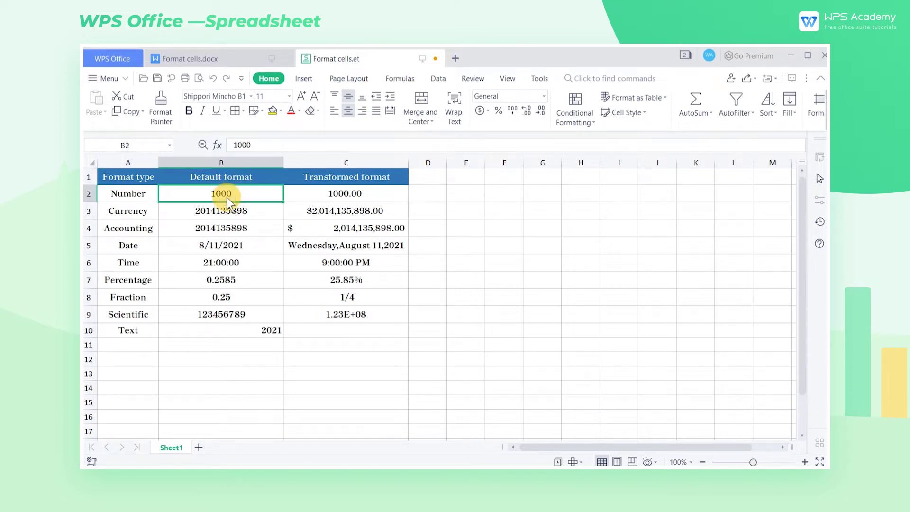
left_click(233, 211)
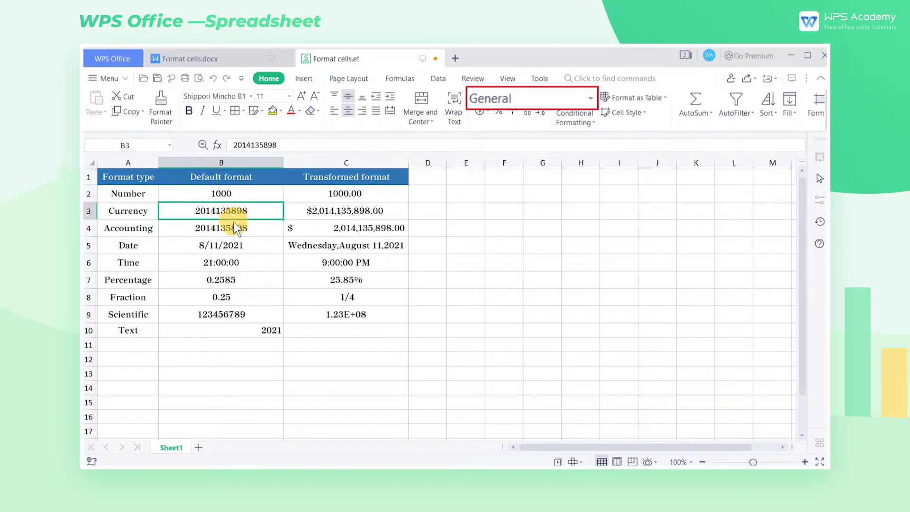
left_click(234, 230)
left_click(238, 280)
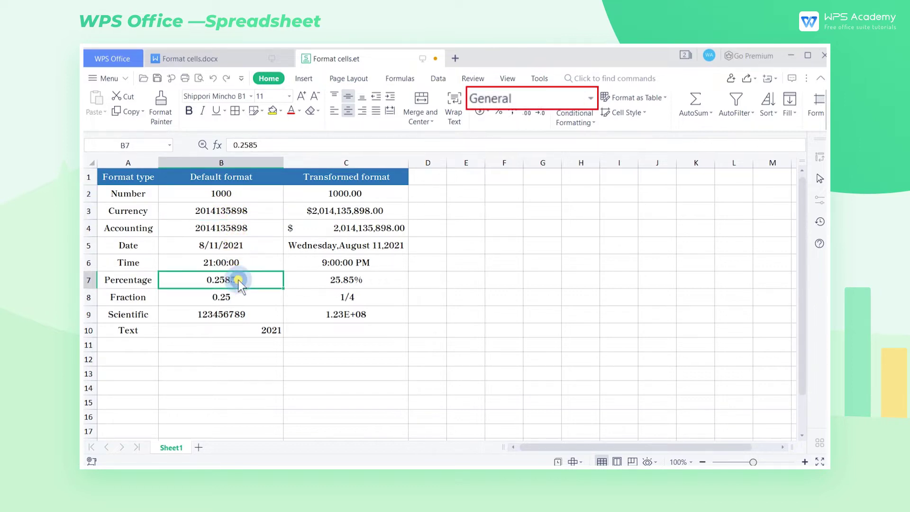
left_click(235, 297)
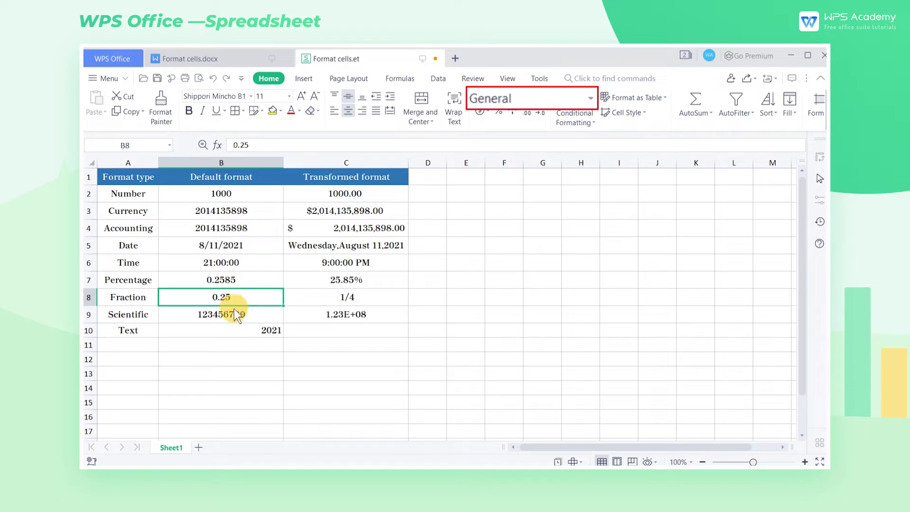
left_click(234, 315)
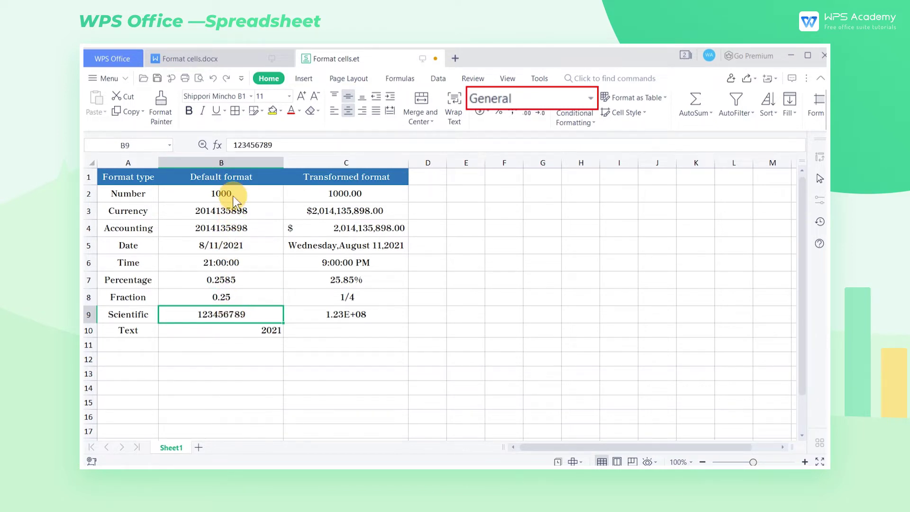
left_click_drag(232, 196, 215, 329)
left_click(276, 196)
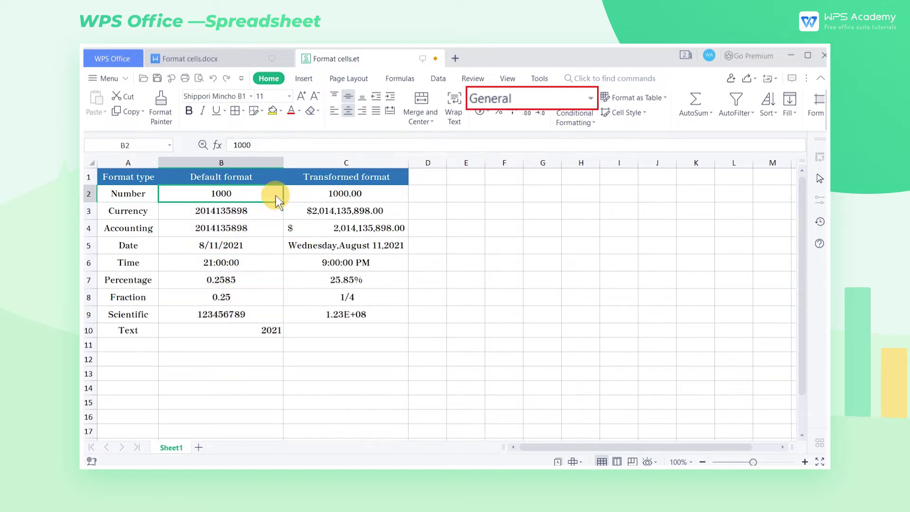
left_click(310, 196)
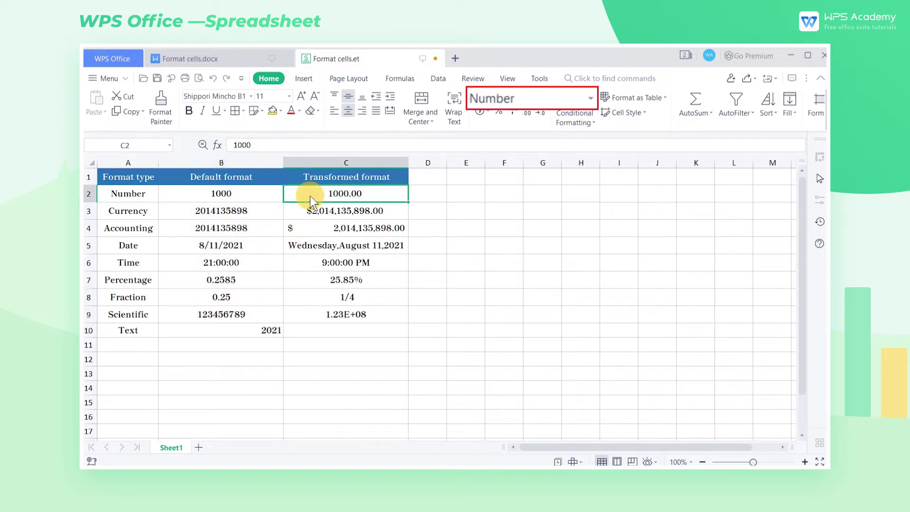
Step: For B2, choose the Number category with 2 decimal places in Format Cells
left_click(265, 197)
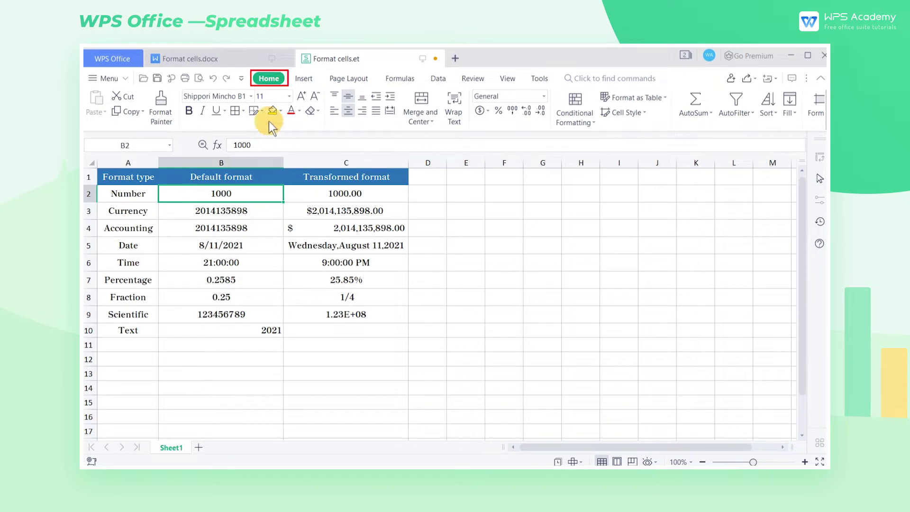
left_click(546, 101)
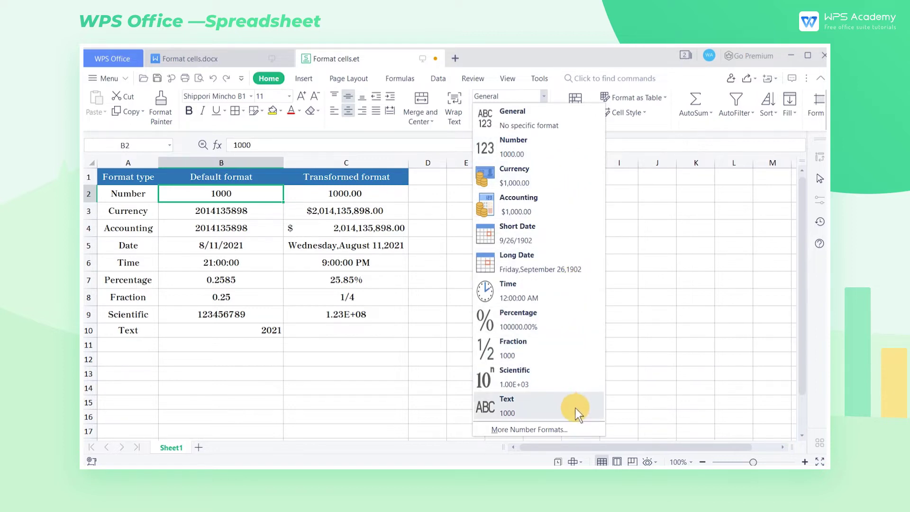
left_click(583, 427)
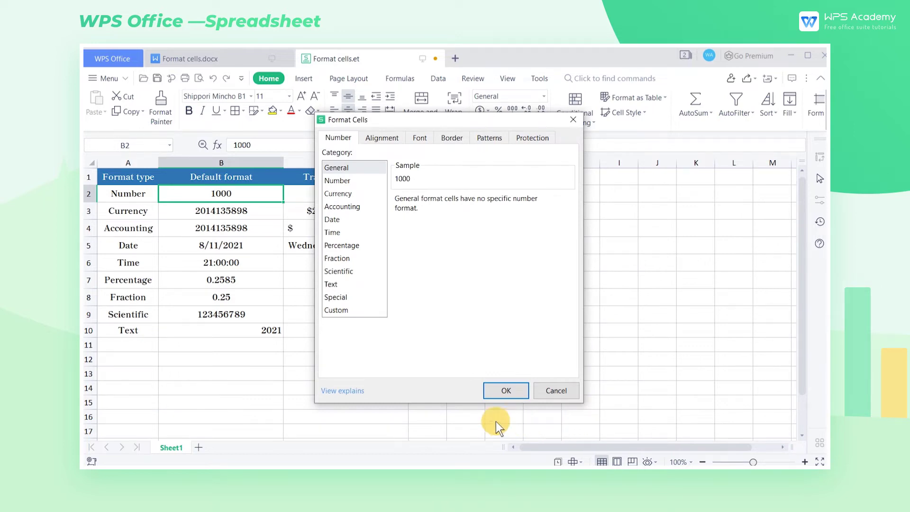
left_click(350, 179)
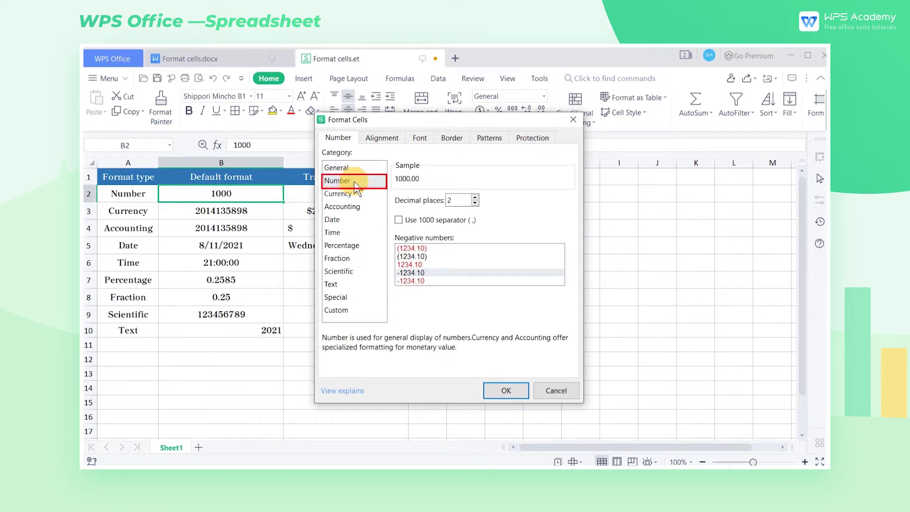
left_click(459, 200)
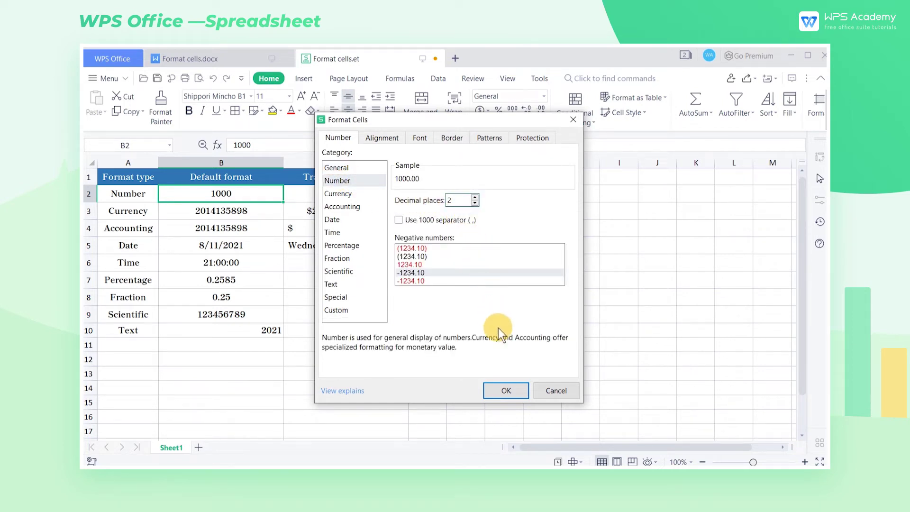
Step: Apply 1000.00 to B2, then choose the Currency category for B3, matching C3
left_click(516, 386)
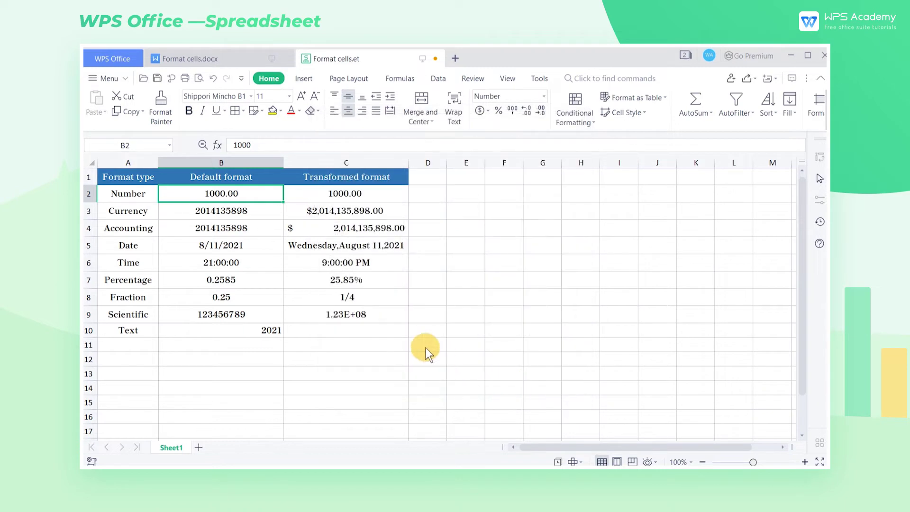
left_click(336, 210)
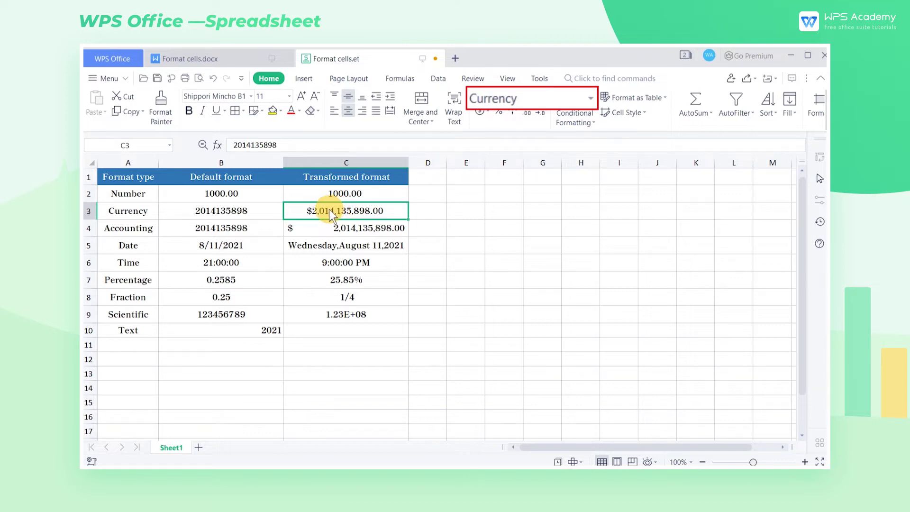
left_click(274, 214)
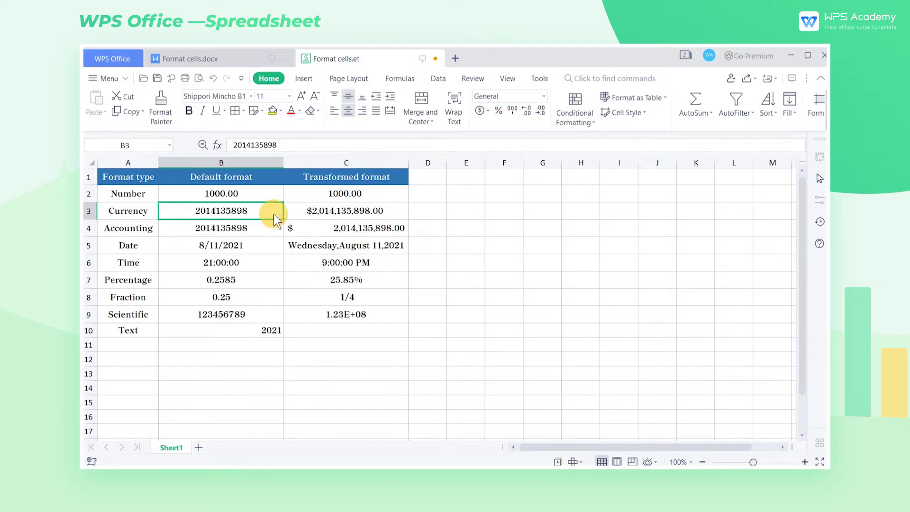
key("ctrl+1")
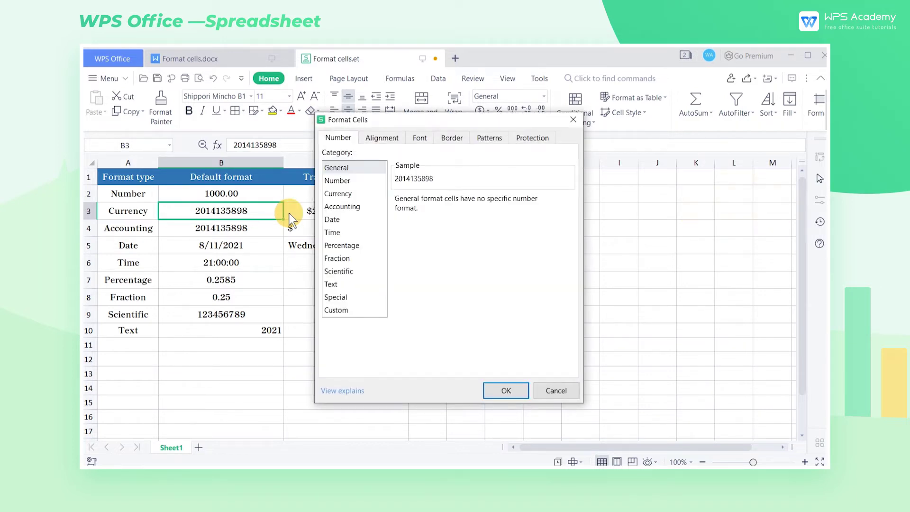
left_click(349, 194)
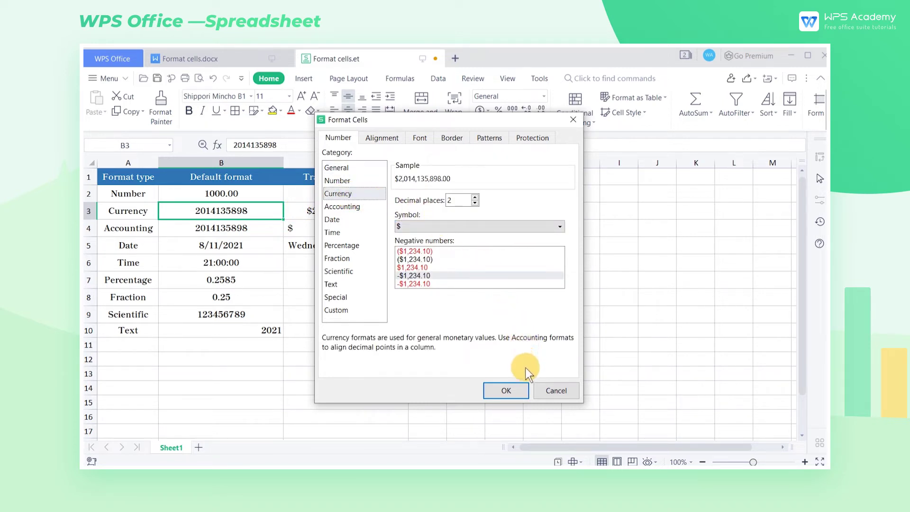
Step: Apply Currency to B3, then give B4 the Accounting format like C4
left_click(519, 389)
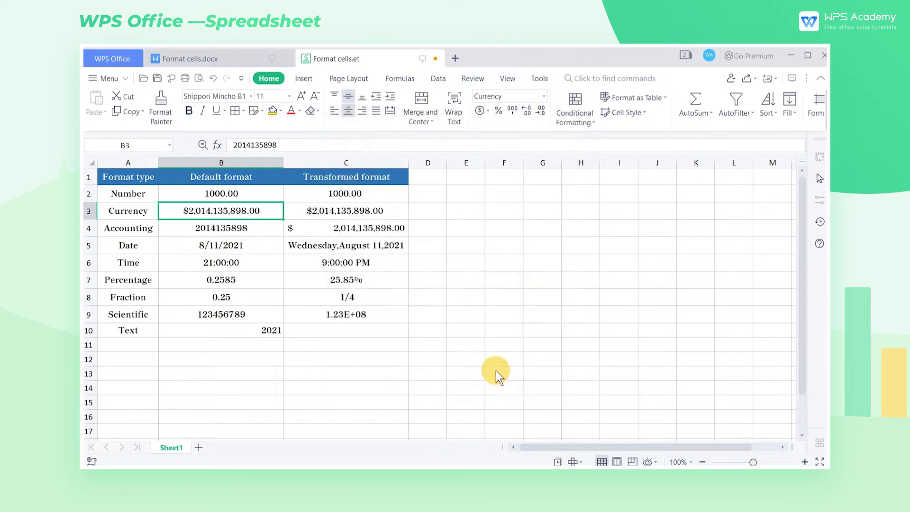
left_click(365, 230)
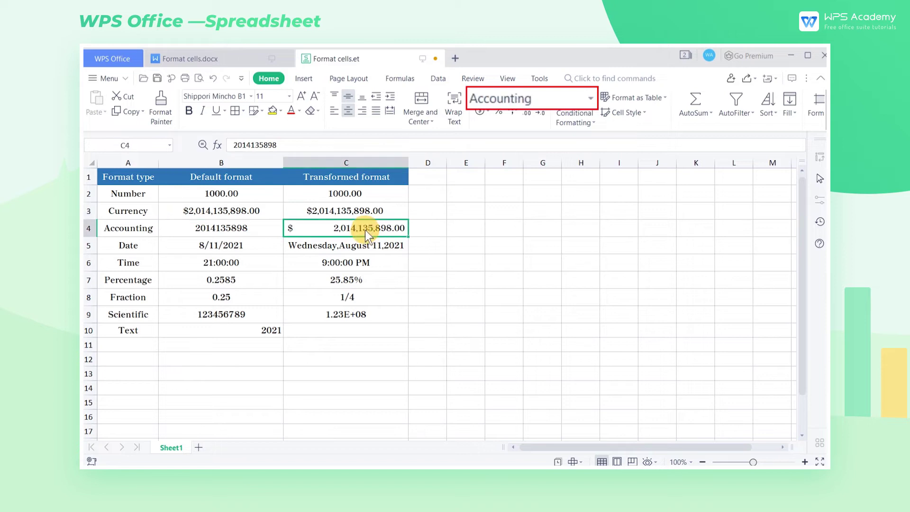
left_click(265, 228)
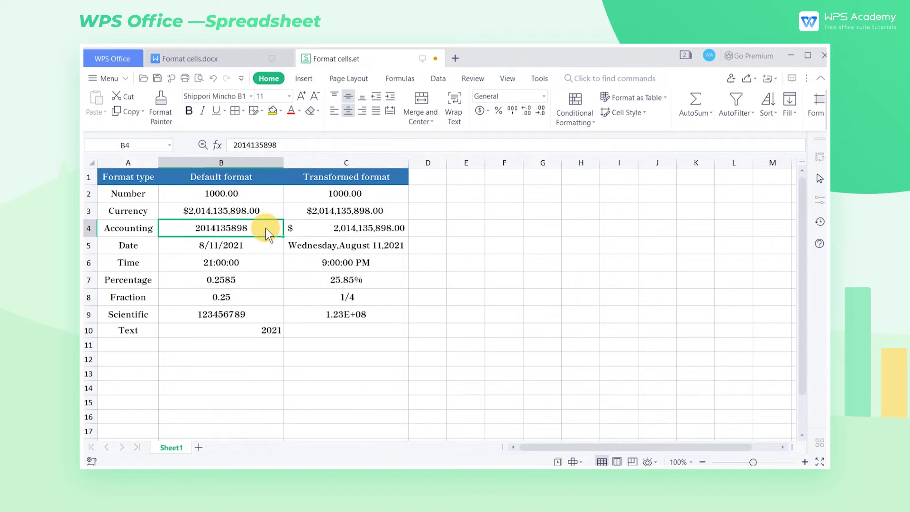
key("ctrl+1")
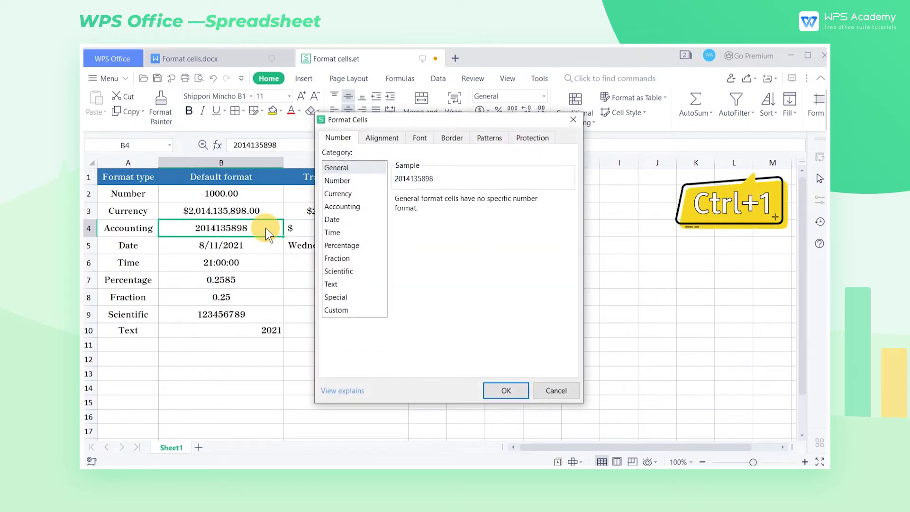
left_click(354, 208)
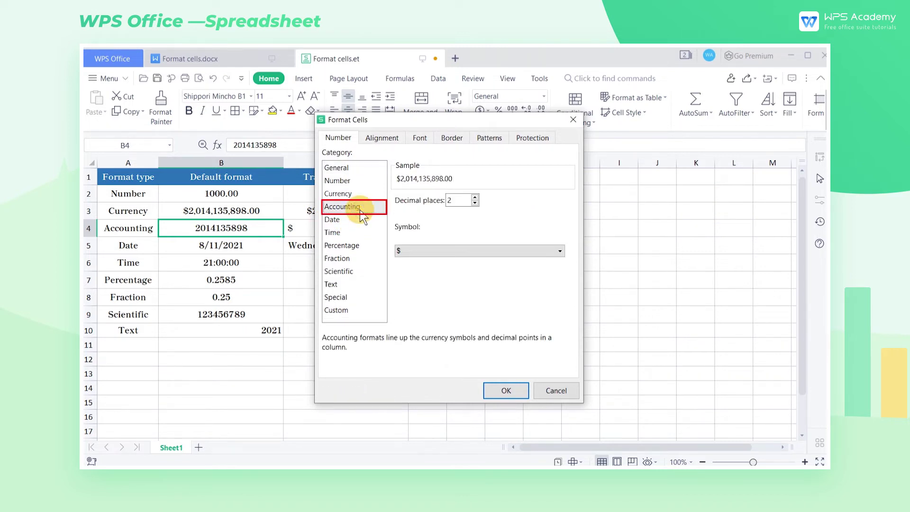
left_click(528, 392)
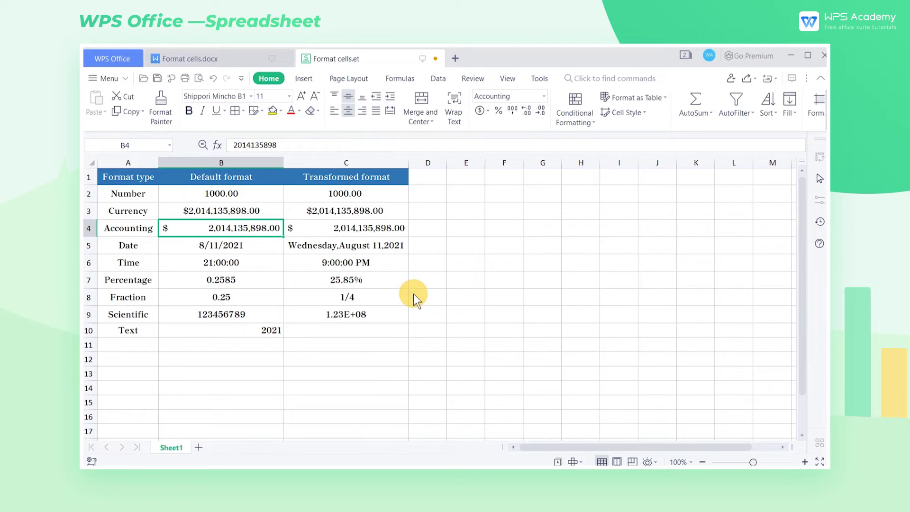
Step: Choose the Wednesday,March 7,2001 date type for B5, matching C5's style
left_click(375, 248)
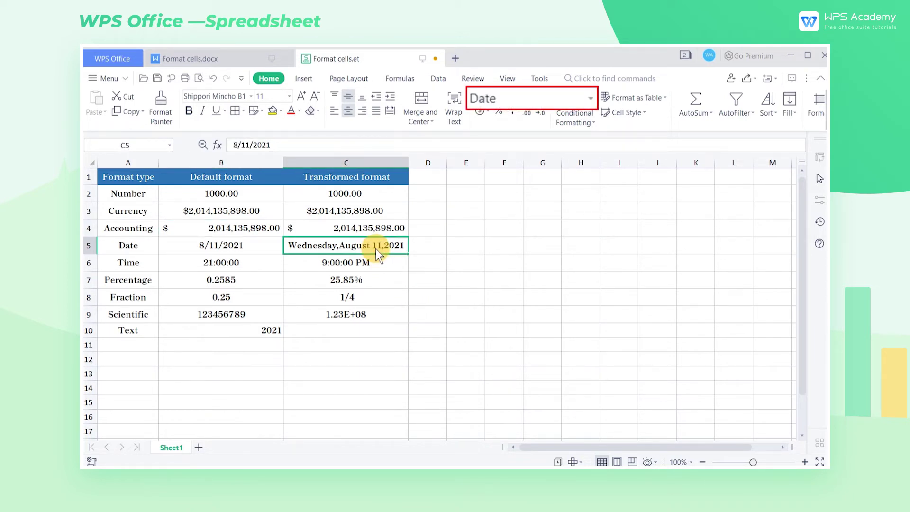
left_click(271, 249)
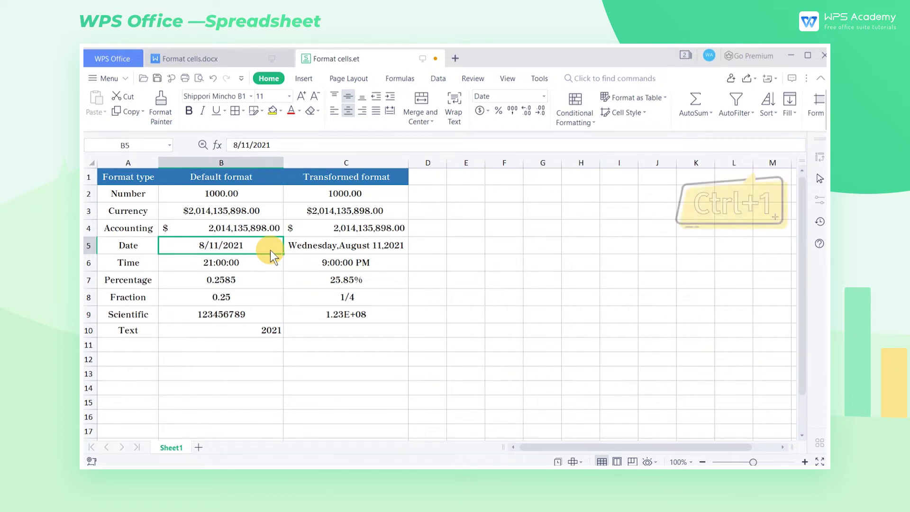
key("ctrl+1")
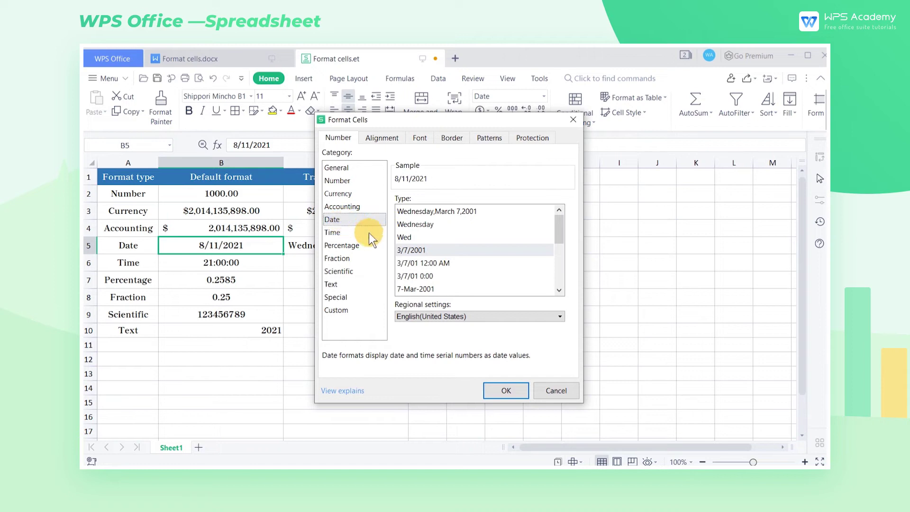
left_click(415, 212)
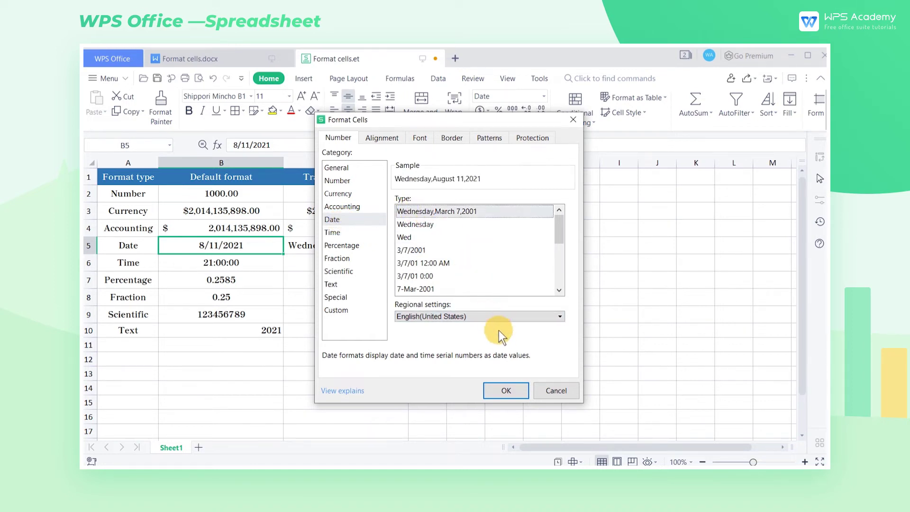
Step: Apply the long date to B5 and the 4:22:30 PM time type to B6
left_click(507, 386)
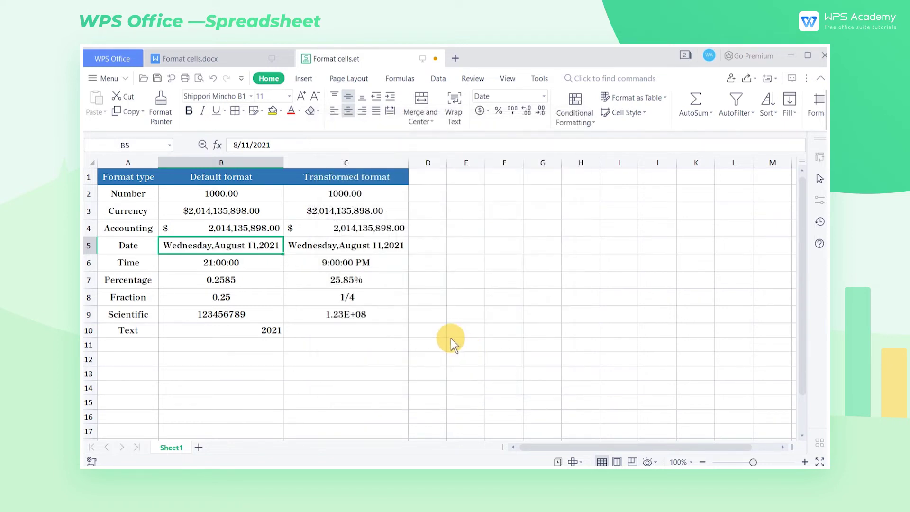
left_click(353, 263)
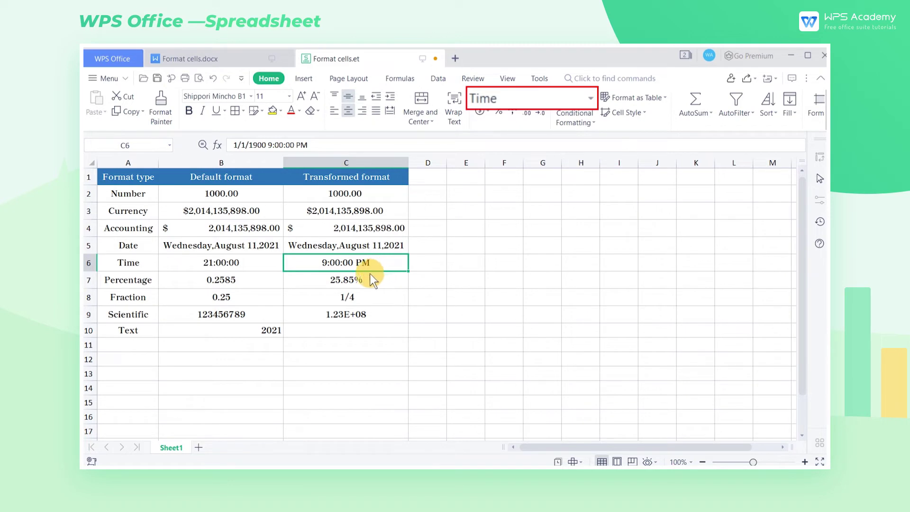
left_click(267, 266)
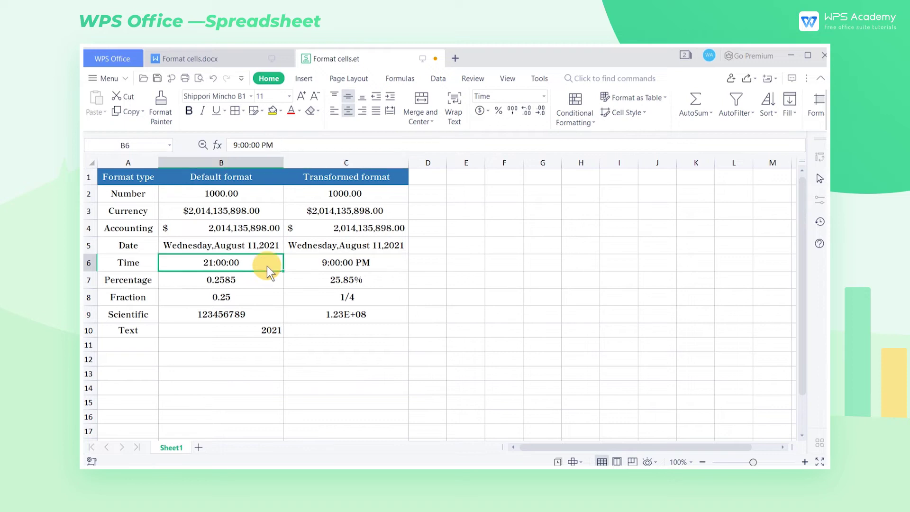
key("ctrl+1")
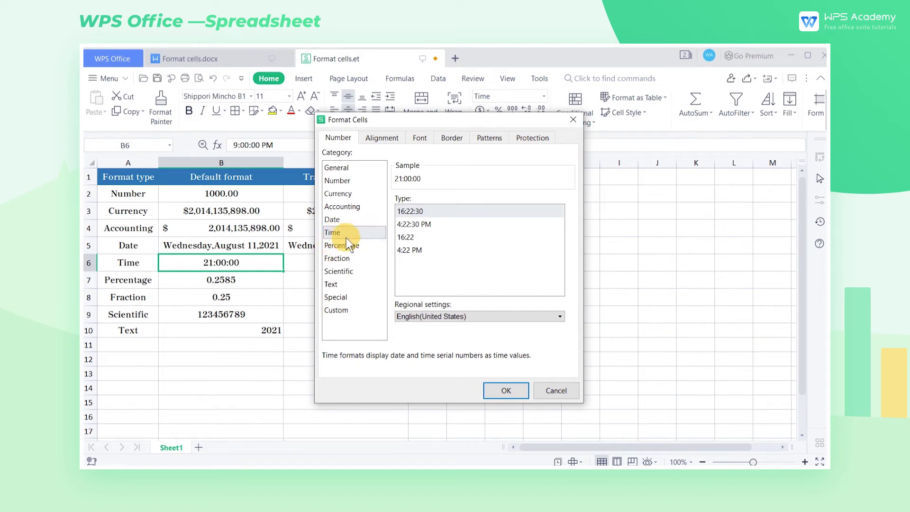
left_click(421, 225)
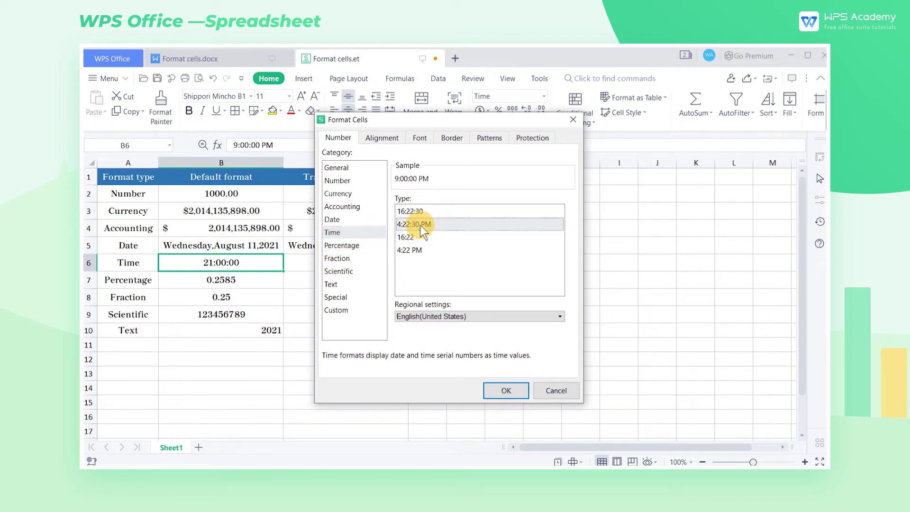
left_click(507, 390)
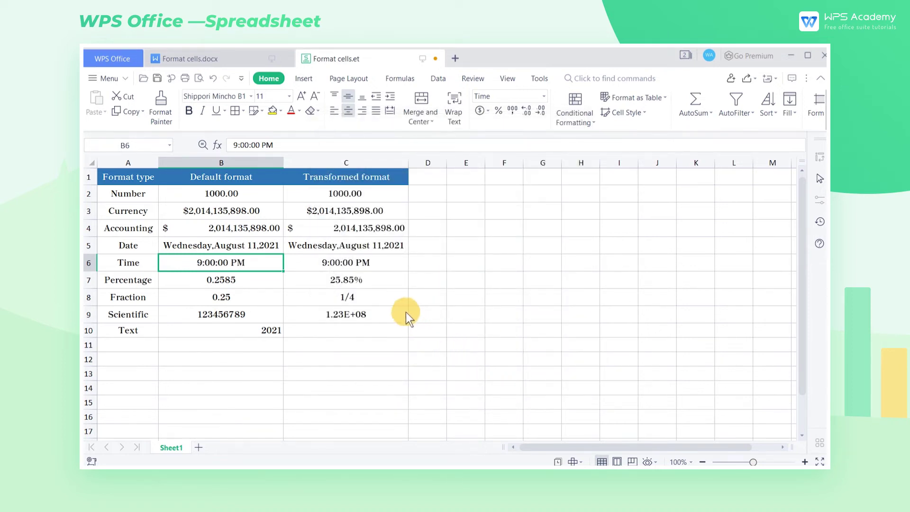
Step: Apply Percentage format with 2 decimals to B7, turning 0.2585 into 25.85%
left_click(370, 282)
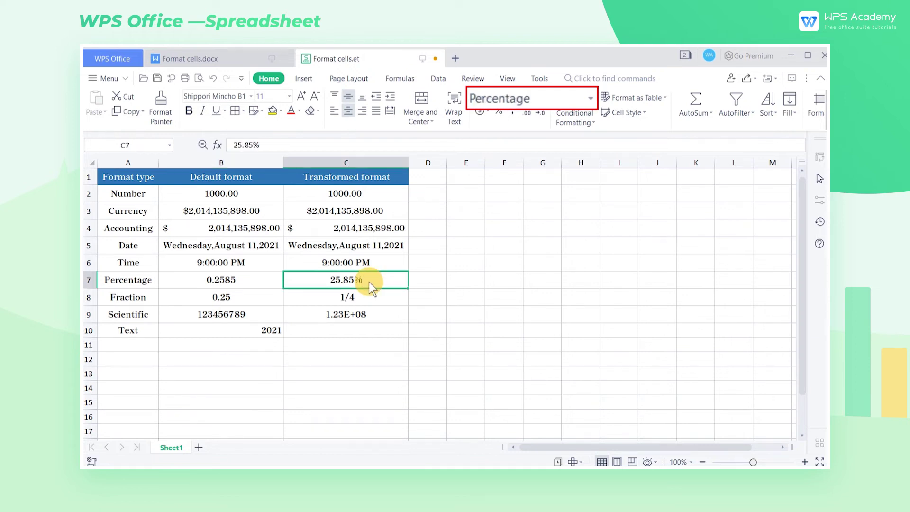
left_click(269, 281)
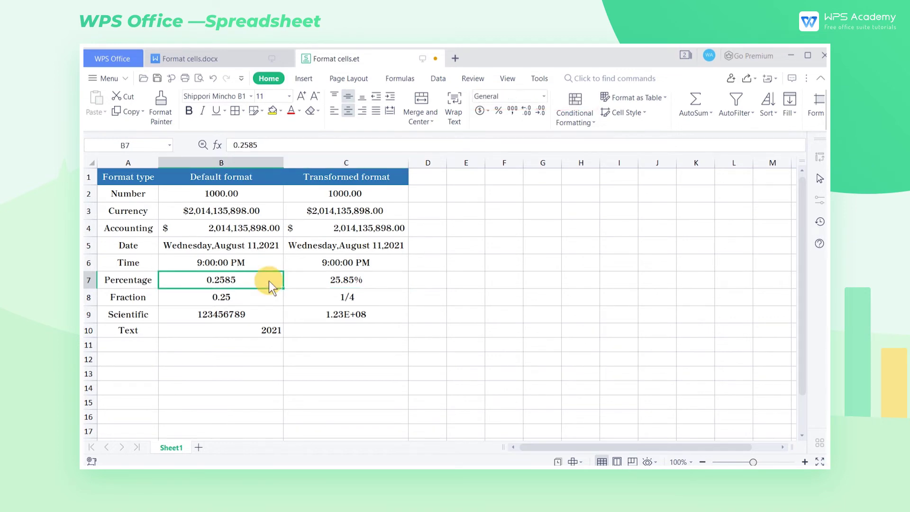
key("ctrl+1")
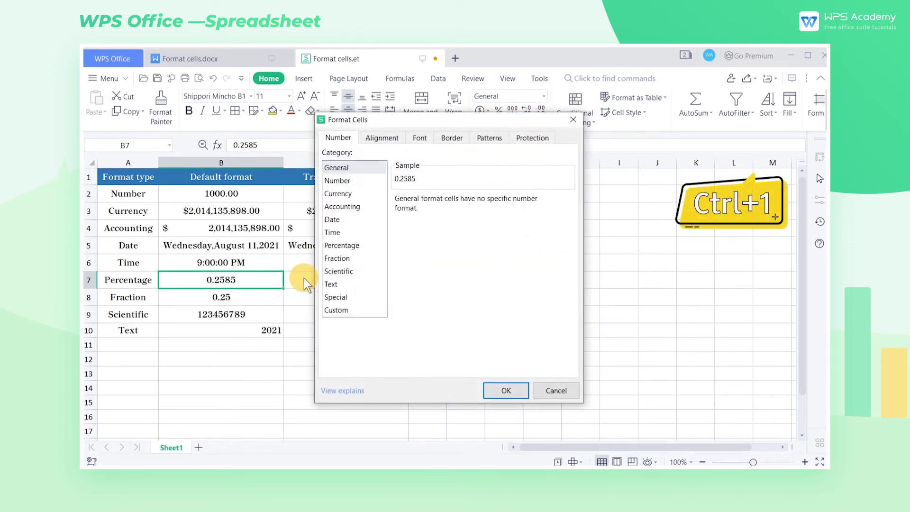
left_click(349, 248)
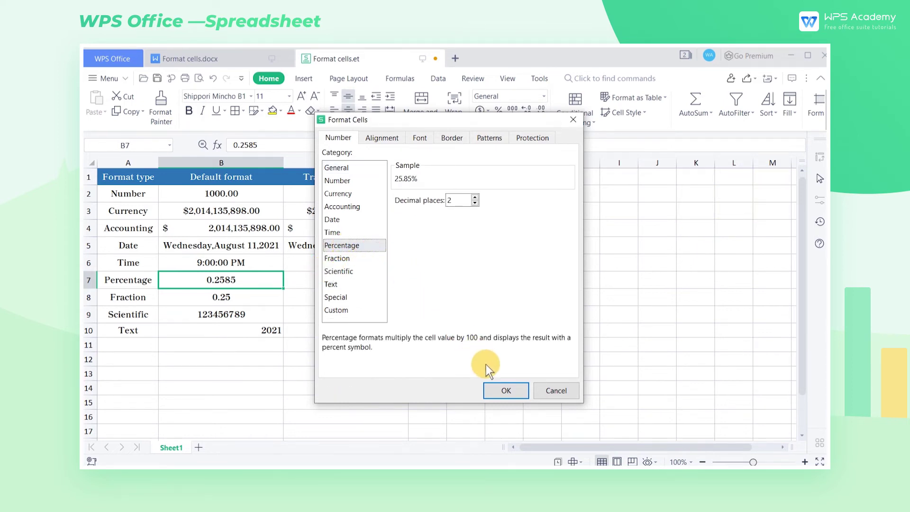
left_click(496, 388)
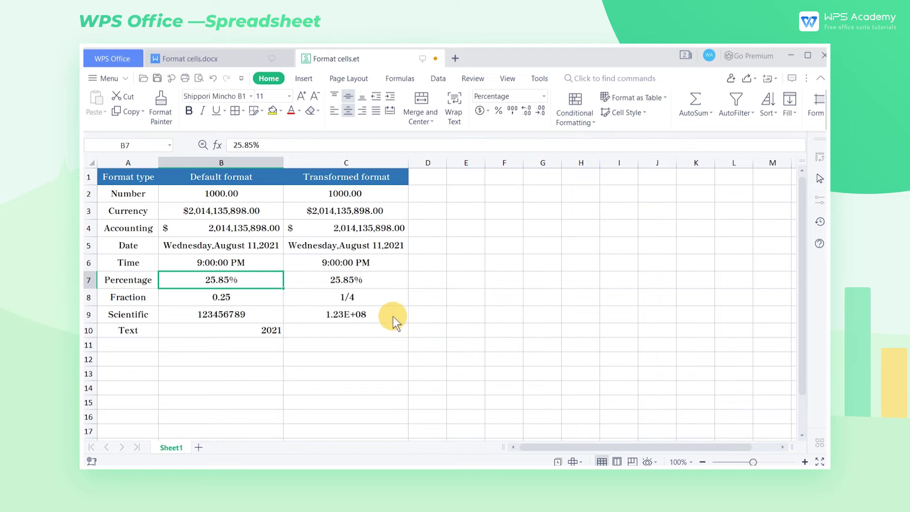
Step: Give B8 the Fraction type Up to one digit so 0.25 shows 1/4
left_click(362, 300)
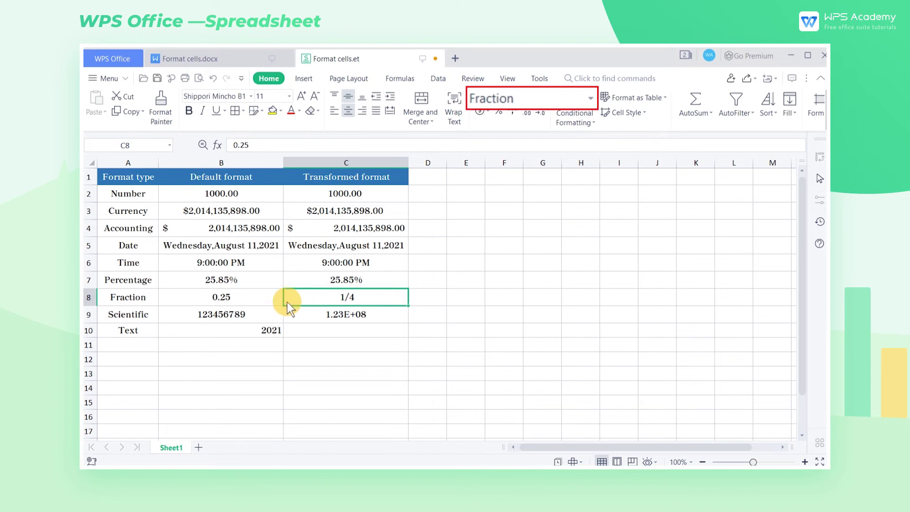
left_click(265, 300)
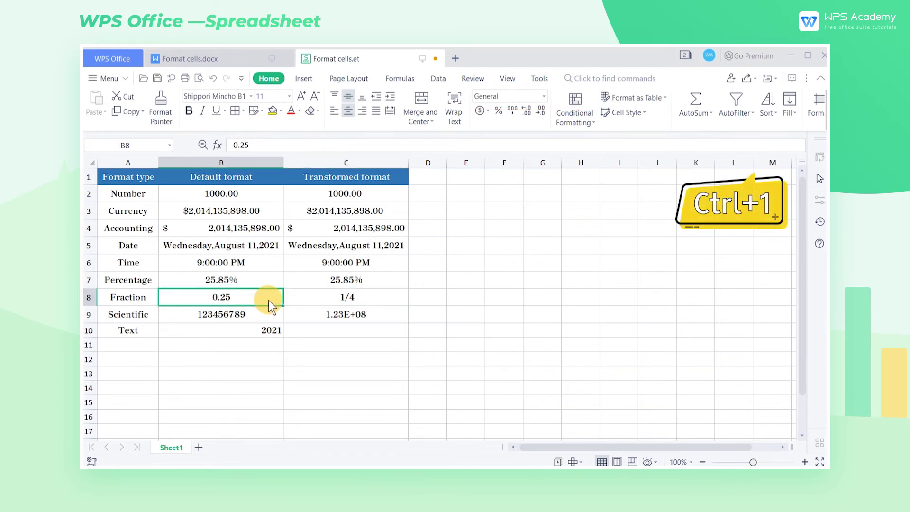
key("ctrl+1")
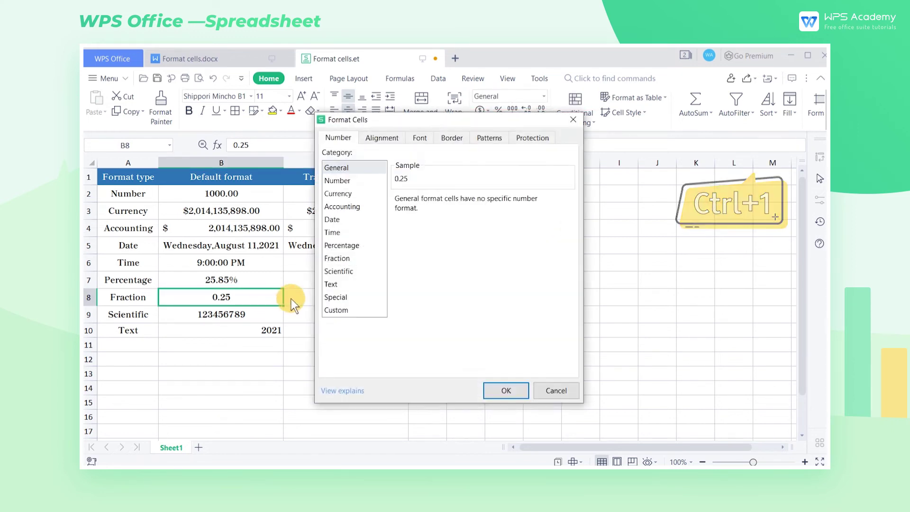
left_click(349, 260)
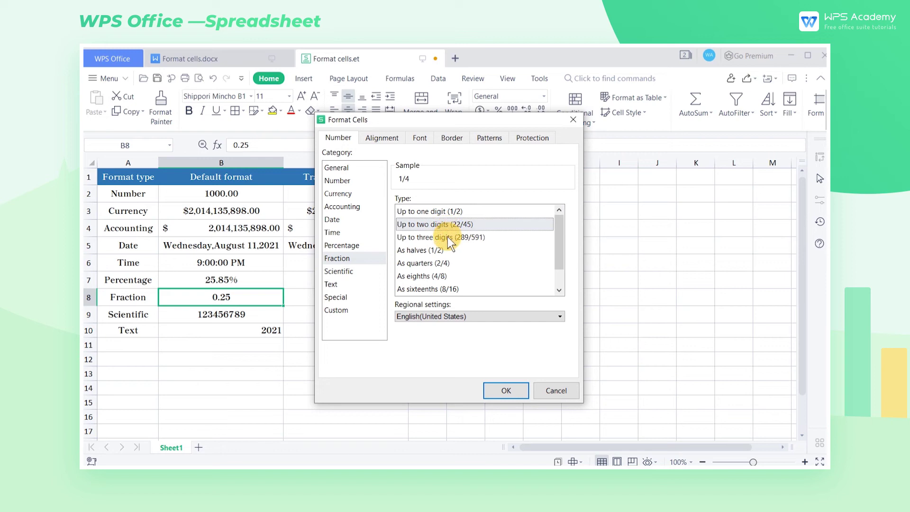
left_click(437, 264)
left_click(449, 212)
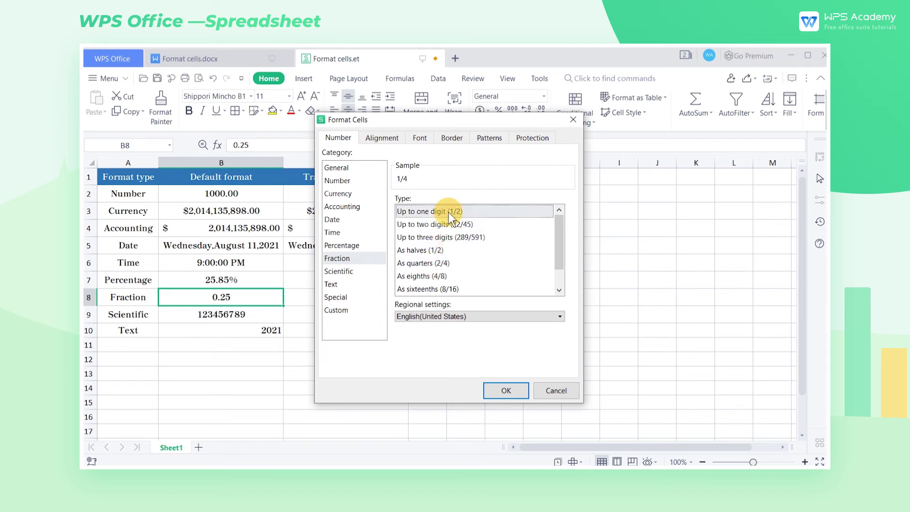
left_click(494, 393)
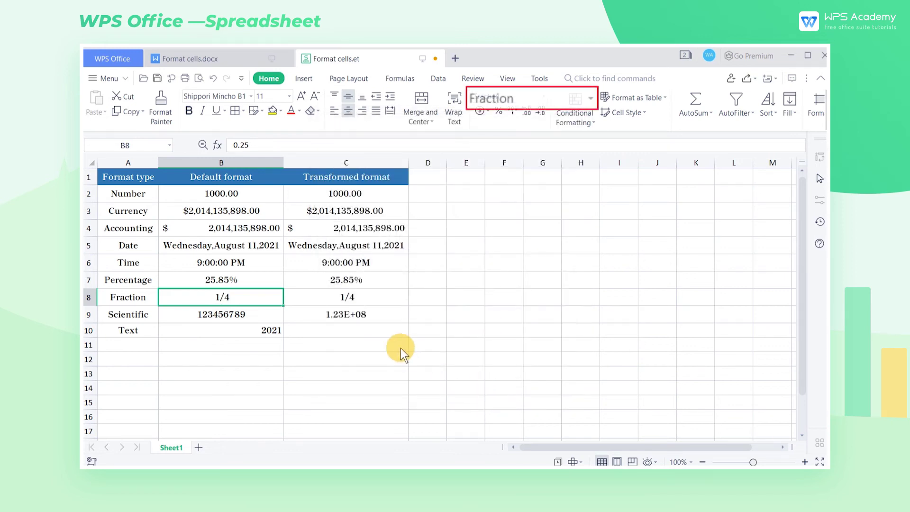
Step: Apply Scientific format with 2 decimals to B9, displaying 1.23E+08
left_click(371, 316)
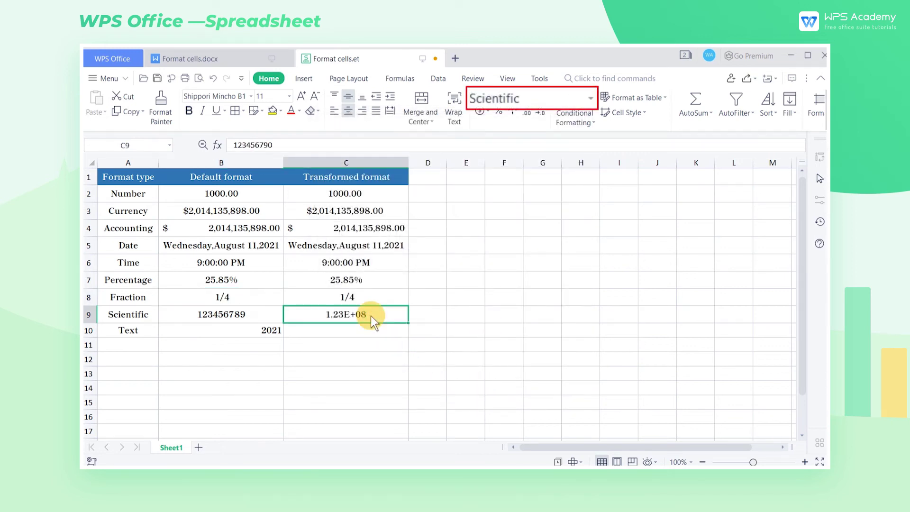
left_click(265, 318)
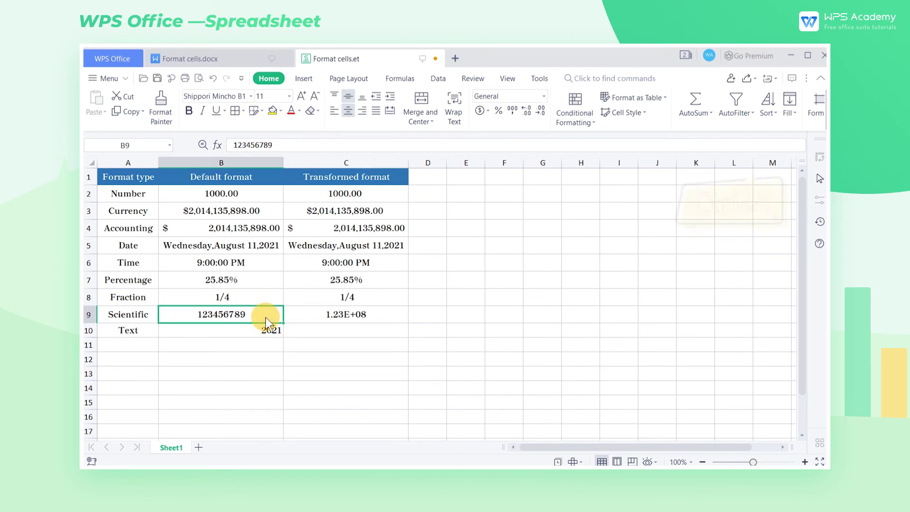
key("ctrl+1")
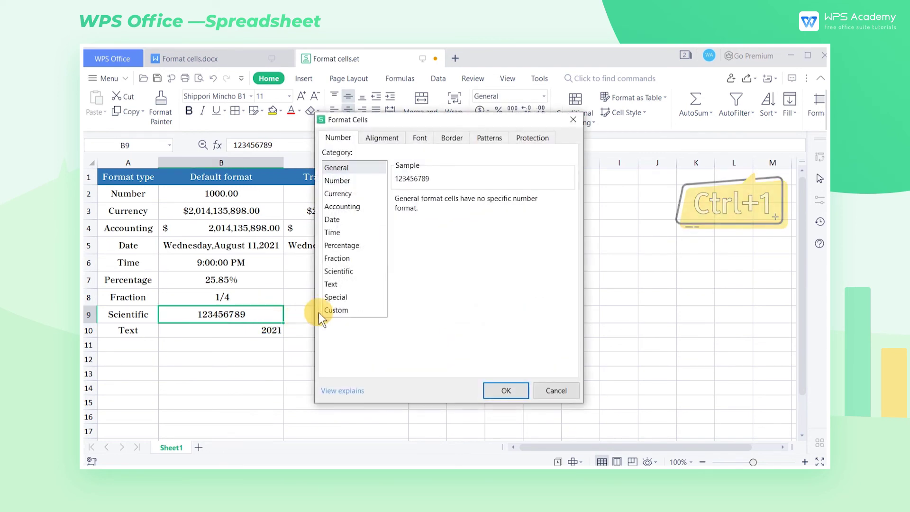
left_click(355, 272)
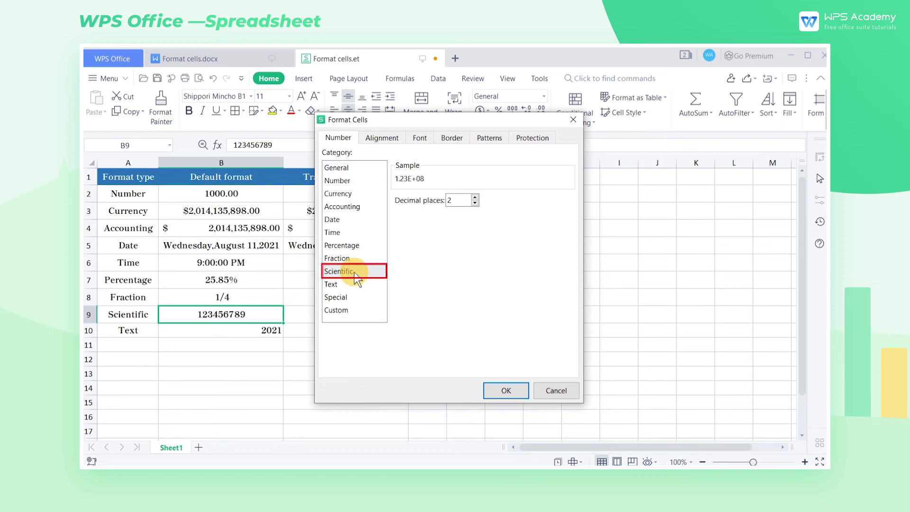
left_click(494, 388)
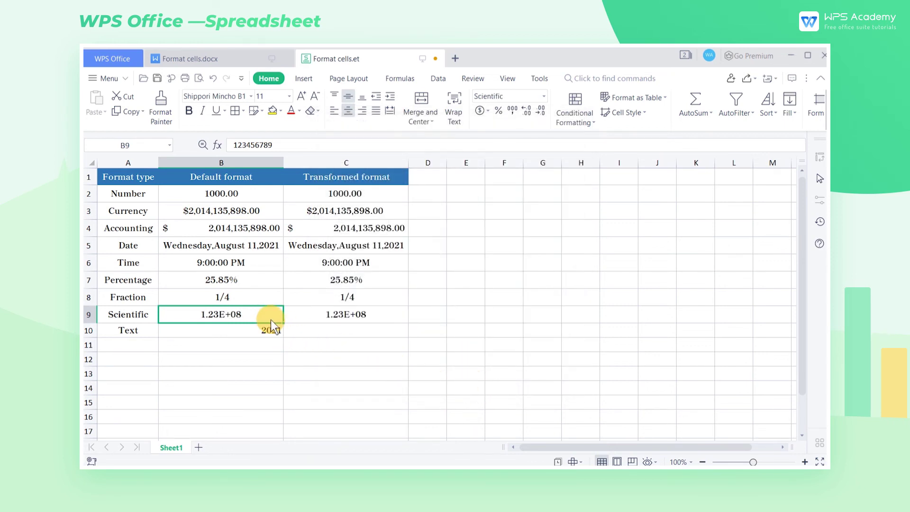
Step: Format C10 as Text, then enter 2021 into it
left_click(319, 329)
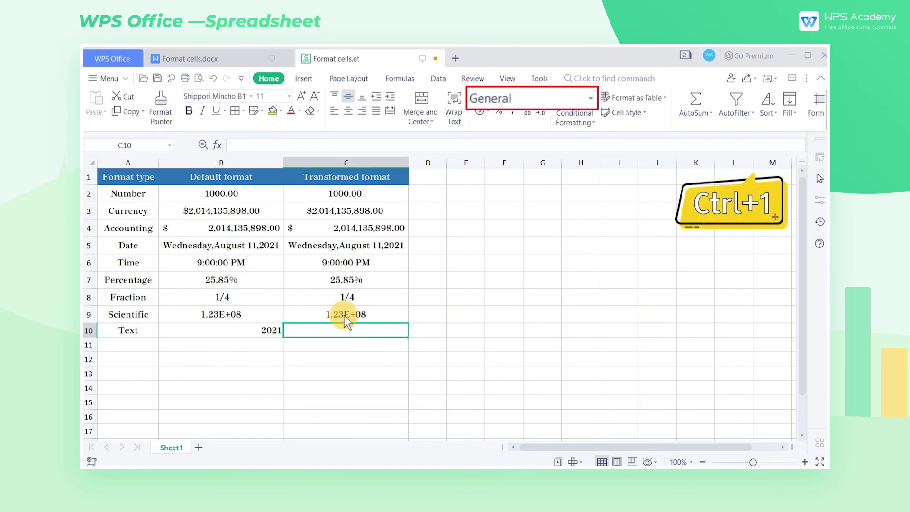
key("ctrl+1")
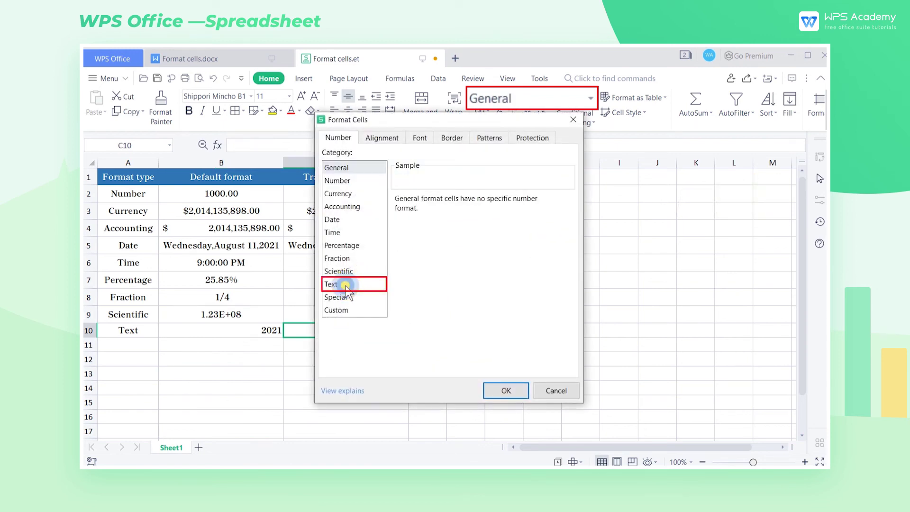
left_click(368, 286)
left_click(503, 389)
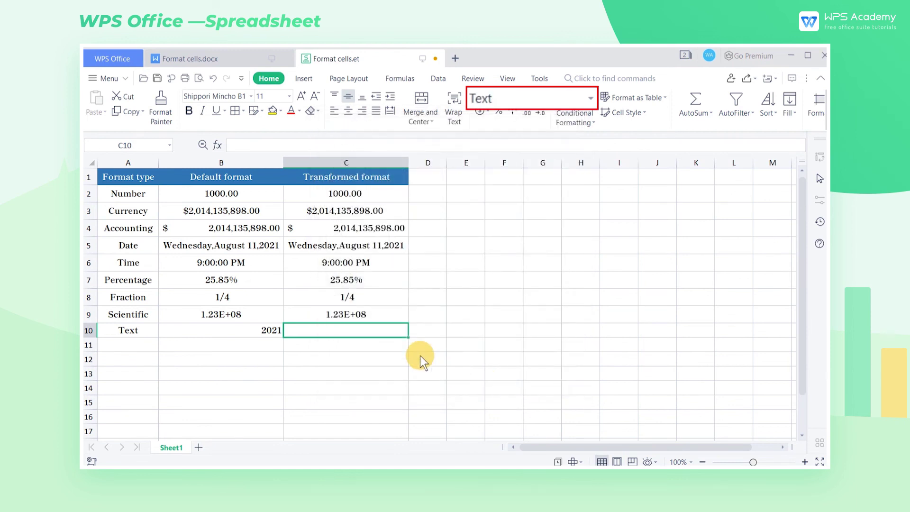
type("2")
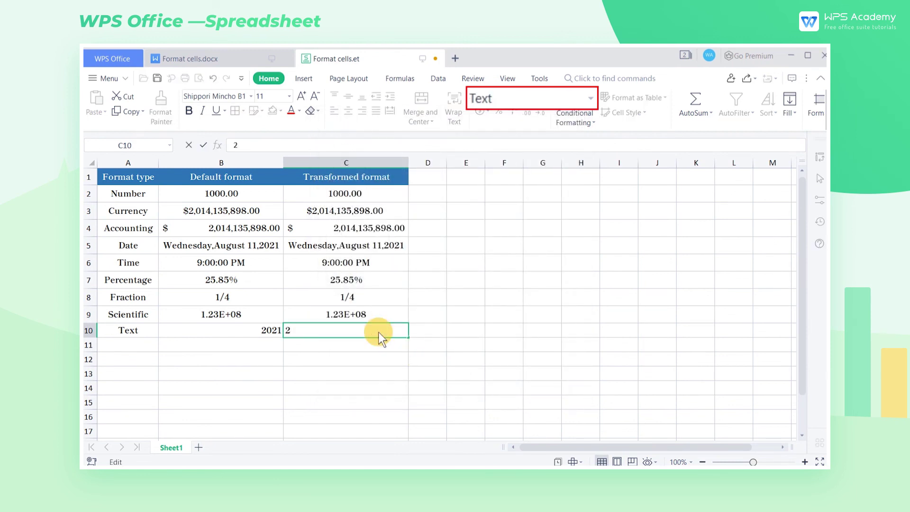
type("021")
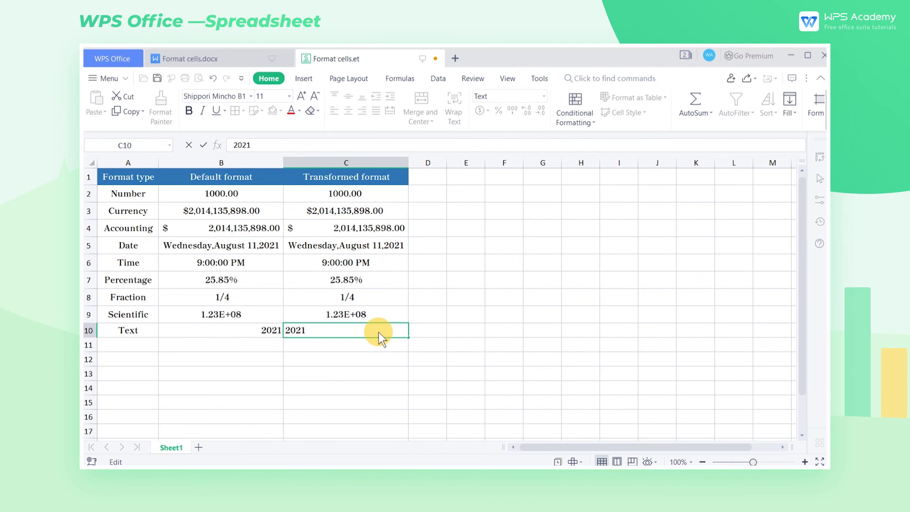
key("Return")
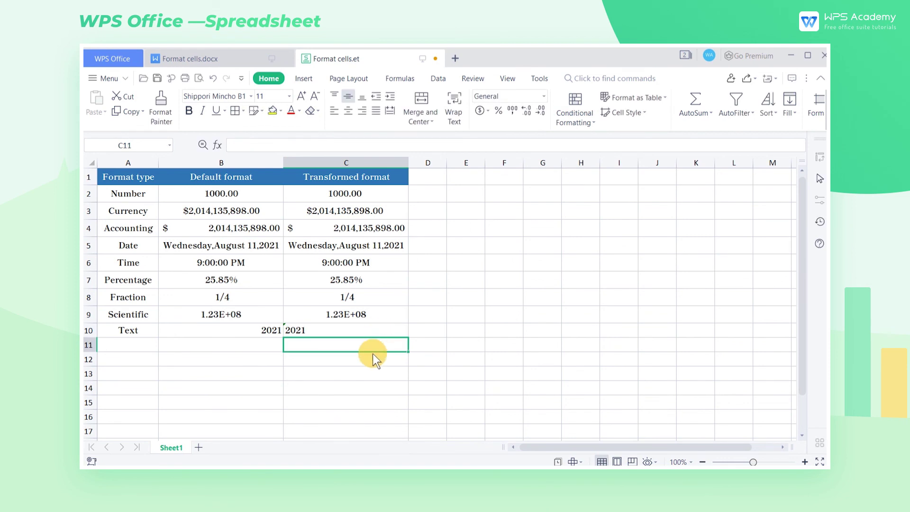